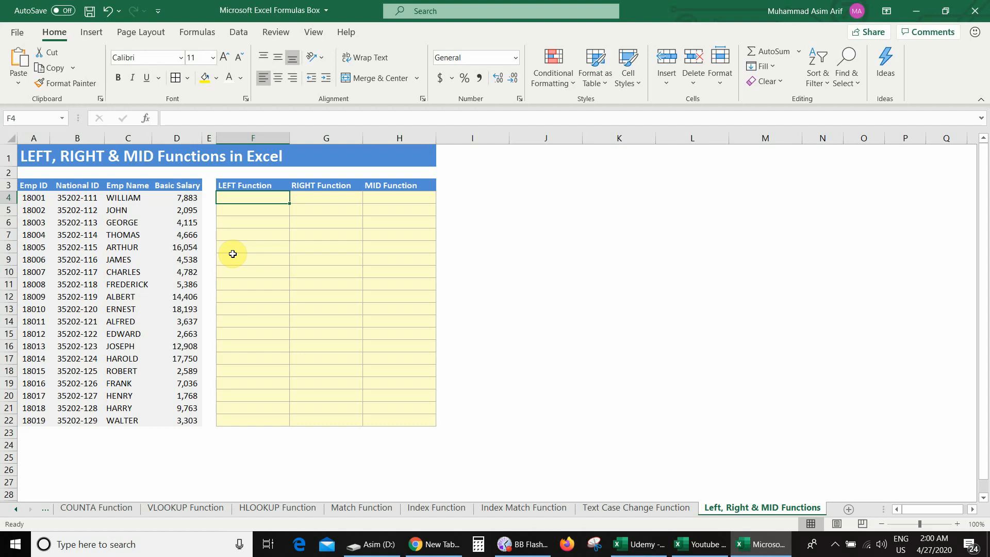
# Step: Enter =LEFT(A4,2) in cell F4 to extract the first two characters of the employee ID
pyautogui.click(37, 198)
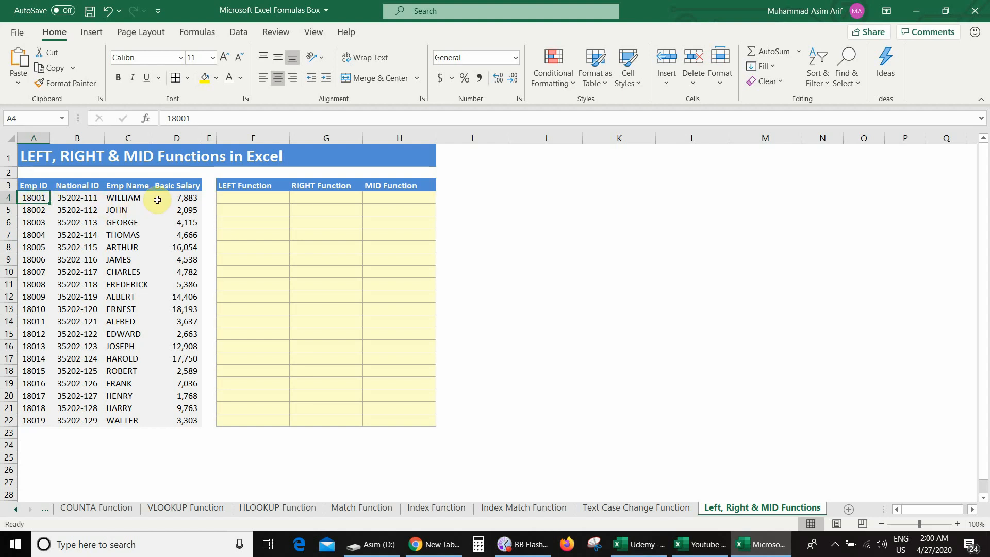
pyautogui.click(262, 198)
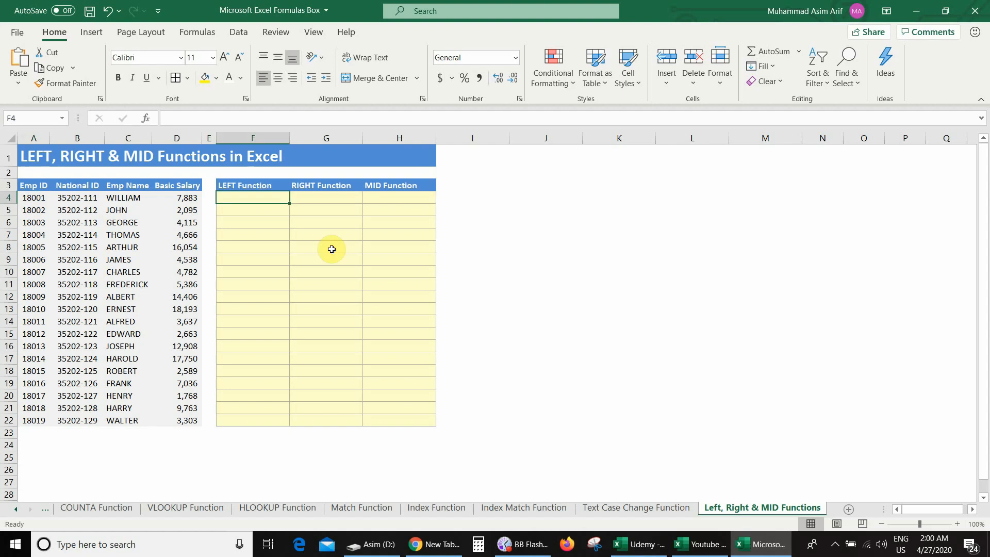
pyautogui.write('=')
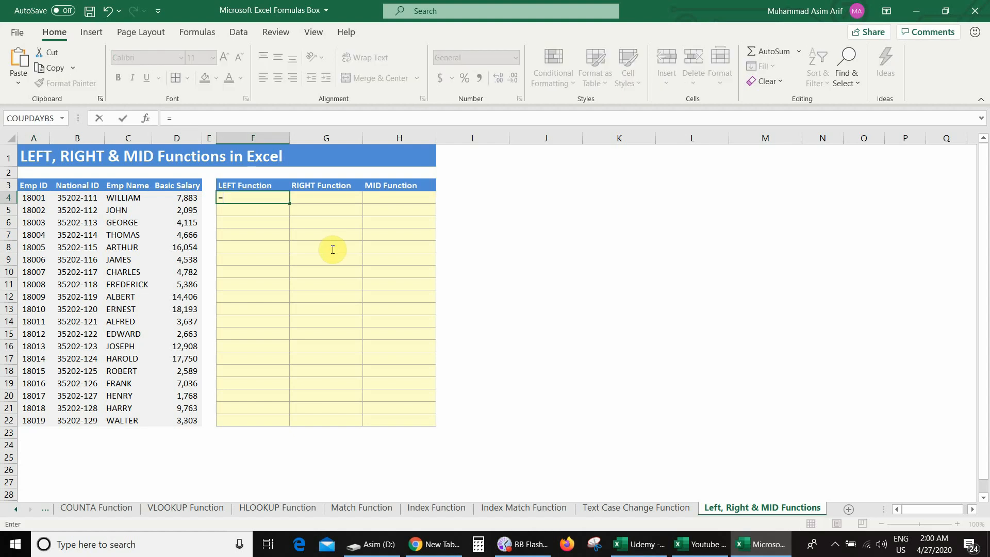
pyautogui.write('left(')
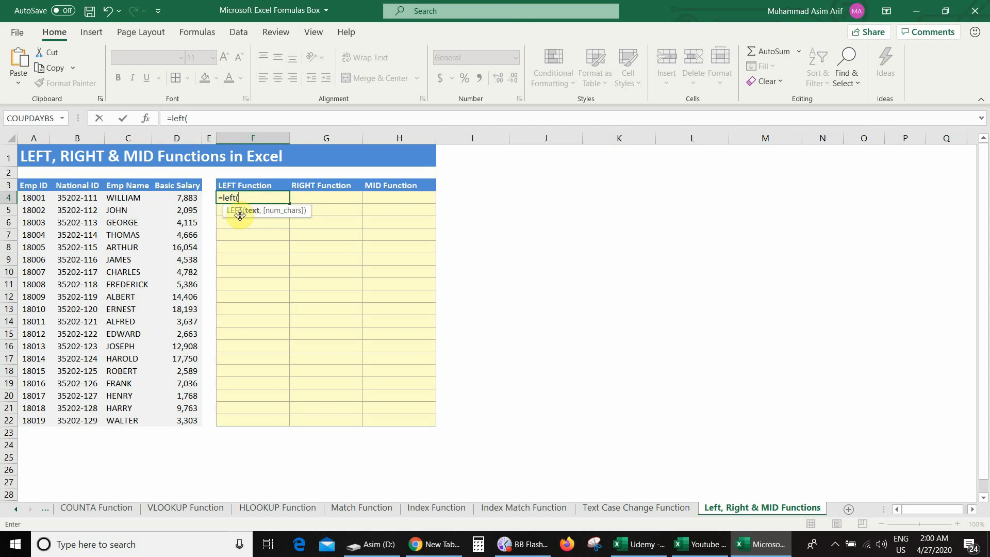
pyautogui.click(35, 197)
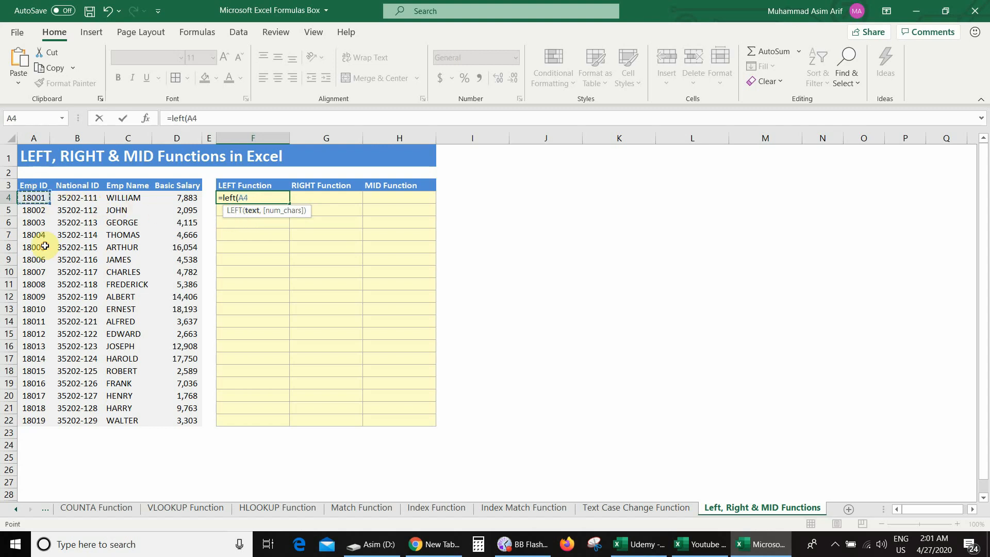
pyautogui.write(',2')
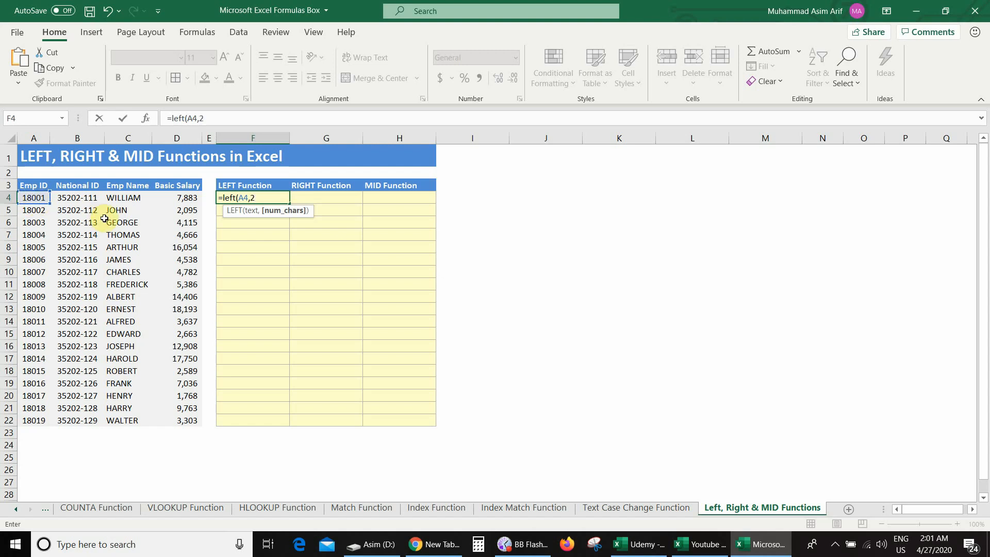
pyautogui.write(')')
pyautogui.press('Return')
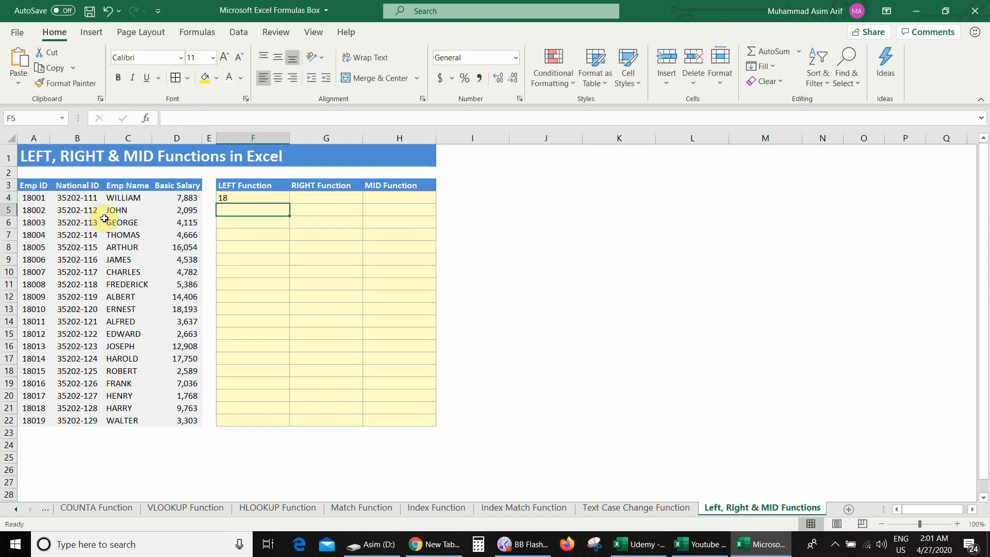
# Step: Fill the LEFT formula from F4 down to F22
pyautogui.click(259, 198)
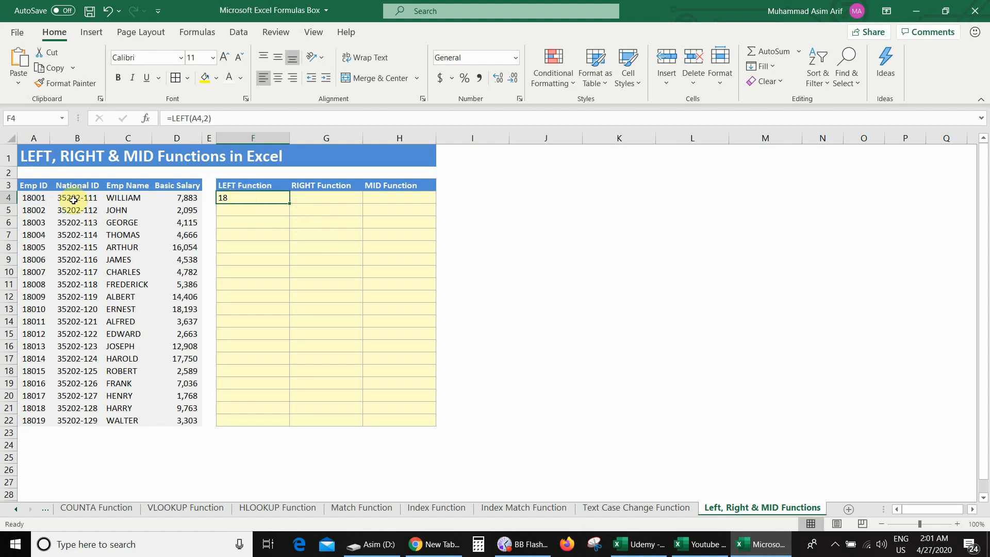
pyautogui.doubleClick(290, 203)
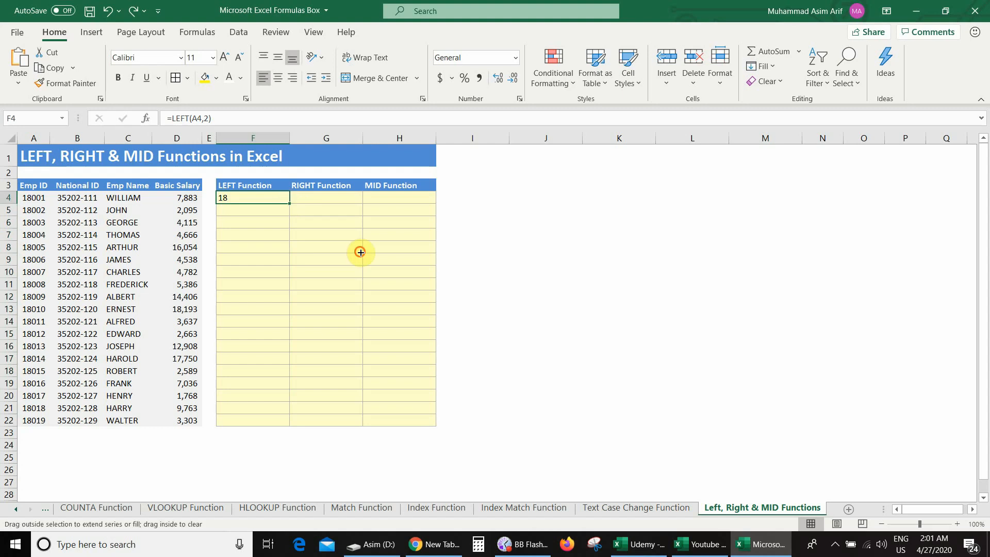
pyautogui.moveTo(289, 203); pyautogui.dragTo(289, 424)
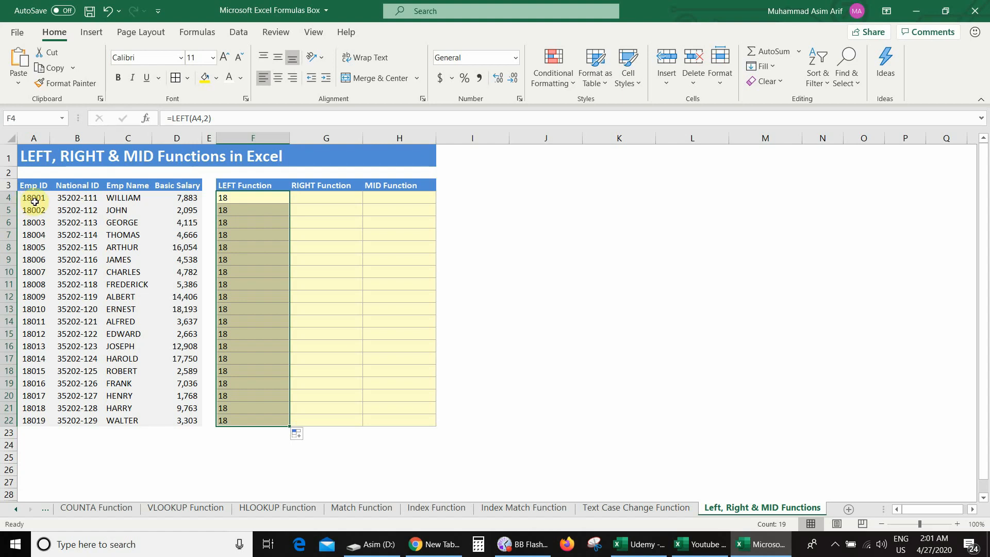
# Step: Set the character count of the LEFT formula in F4 to 3 and copy it down the column
pyautogui.doubleClick(244, 197)
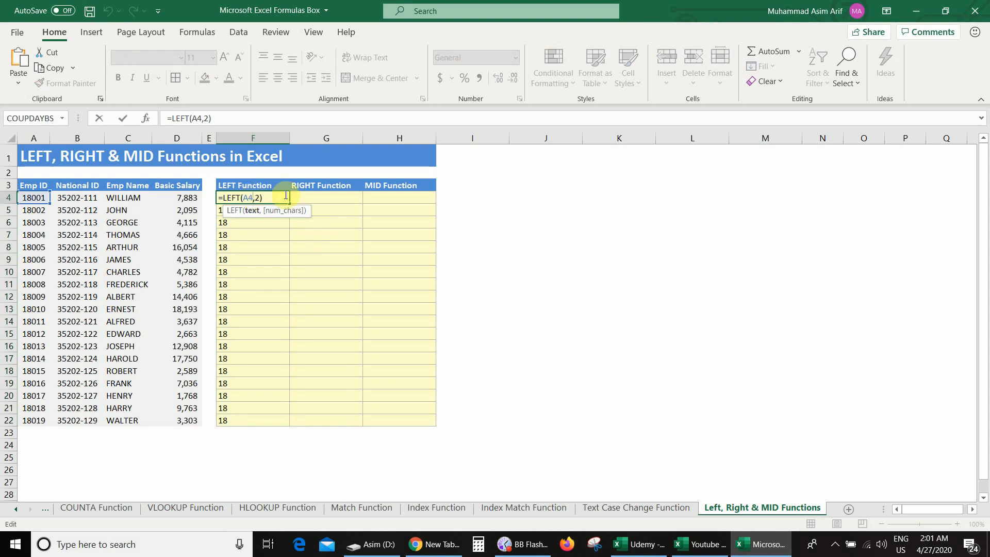
pyautogui.press('Right')
pyautogui.hotkey('shift', 'Right')
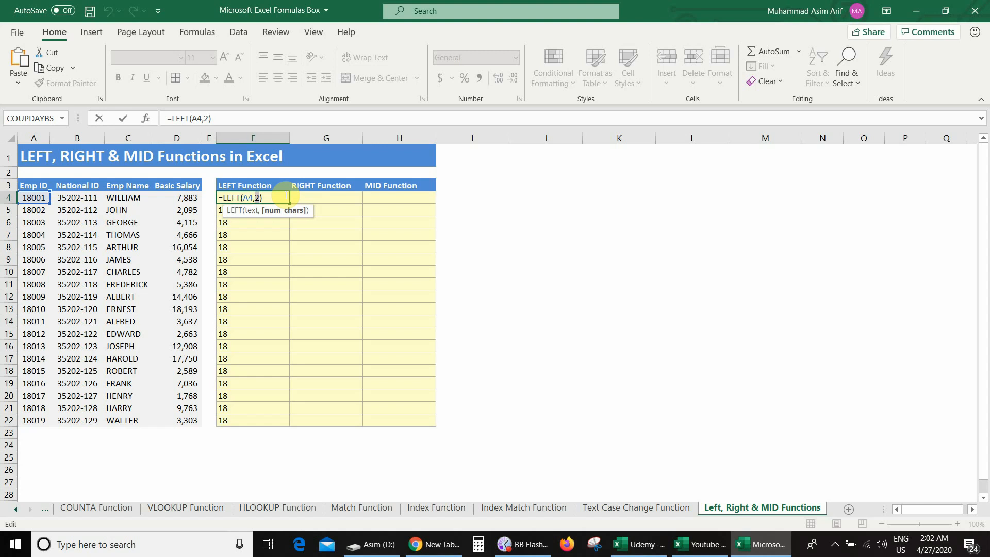
pyautogui.write('3')
pyautogui.press('Return')
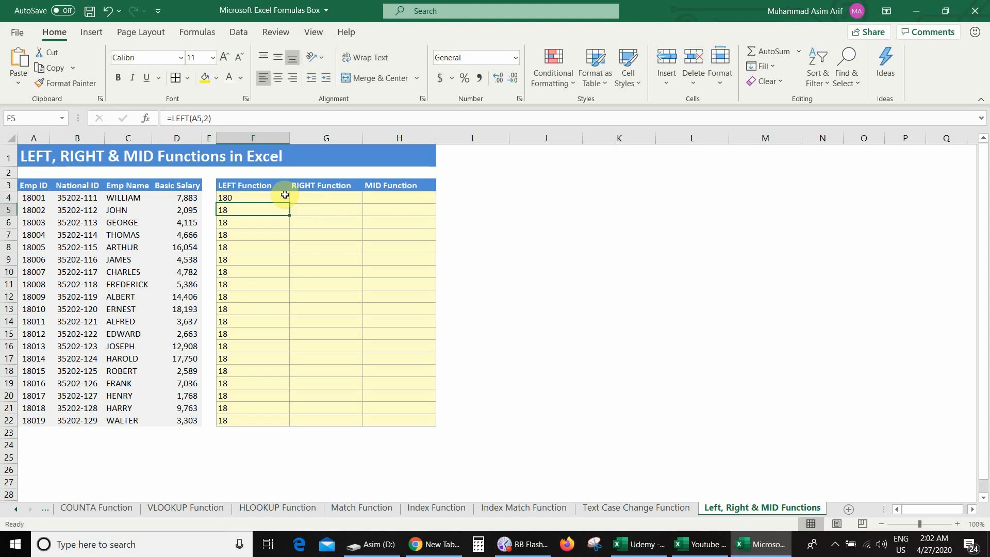
pyautogui.click(243, 199)
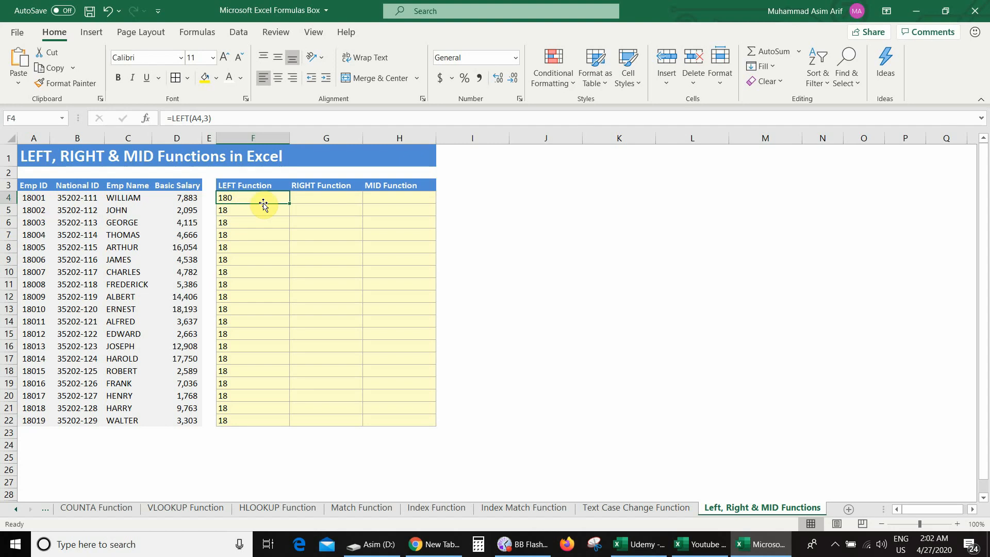
pyautogui.doubleClick(290, 203)
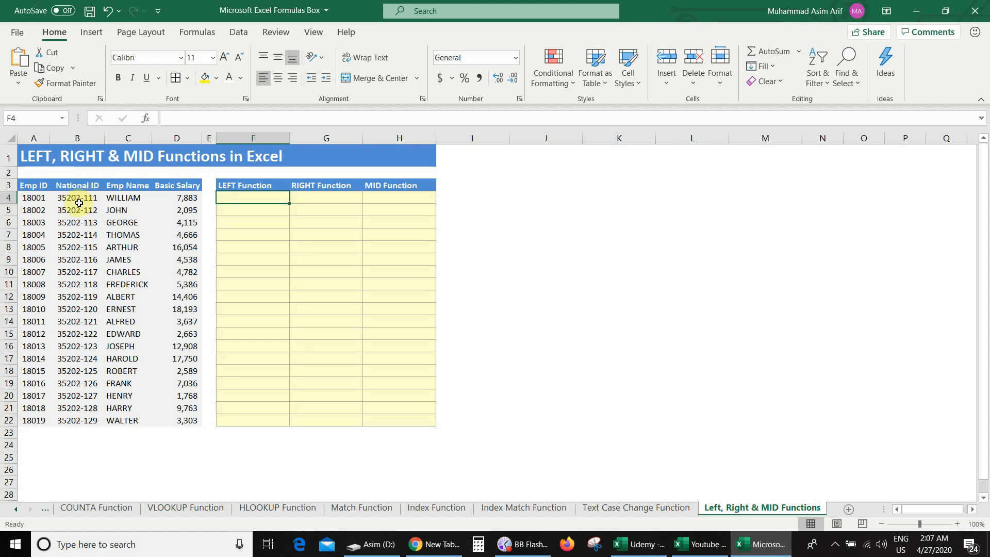
# Step: Enter =LEFT(B4,5) in F4 to extract the first five characters of the National ID
pyautogui.write('=')
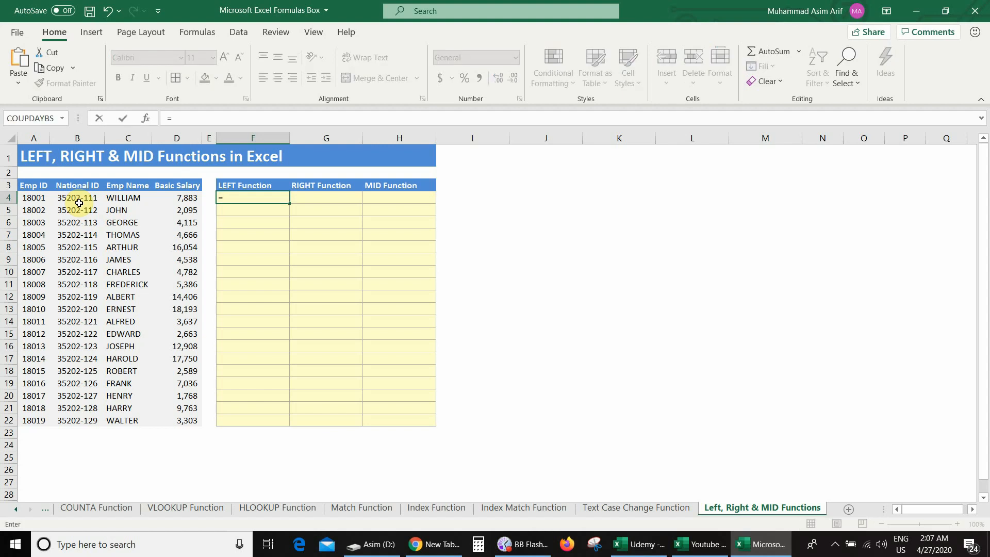
pyautogui.write('left(')
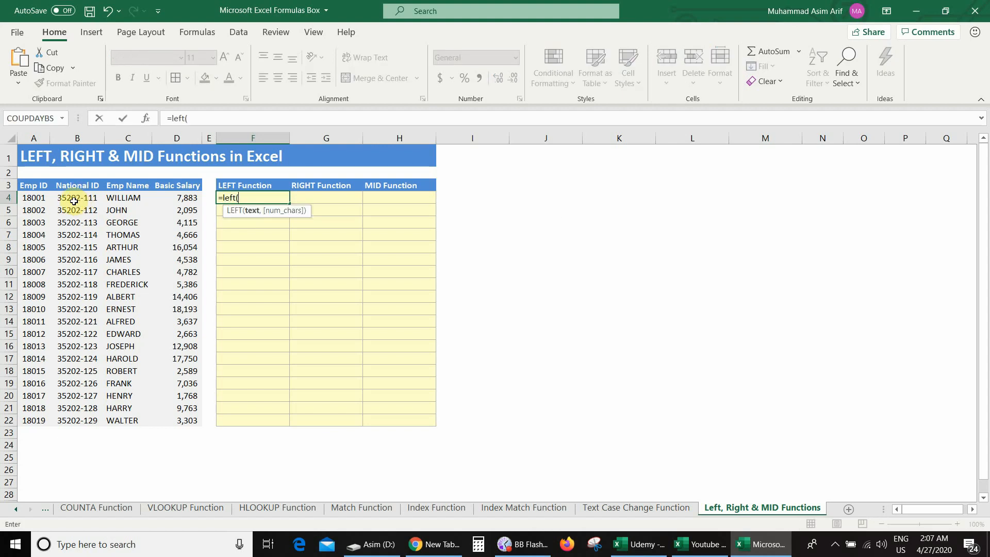
pyautogui.click(74, 200)
pyautogui.write(',5')
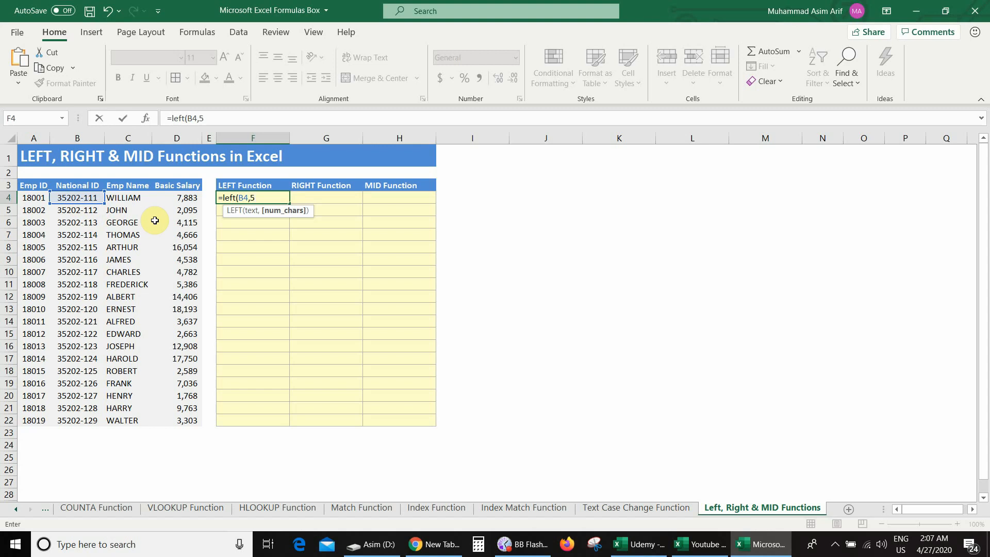
pyautogui.write(')')
pyautogui.press('Return')
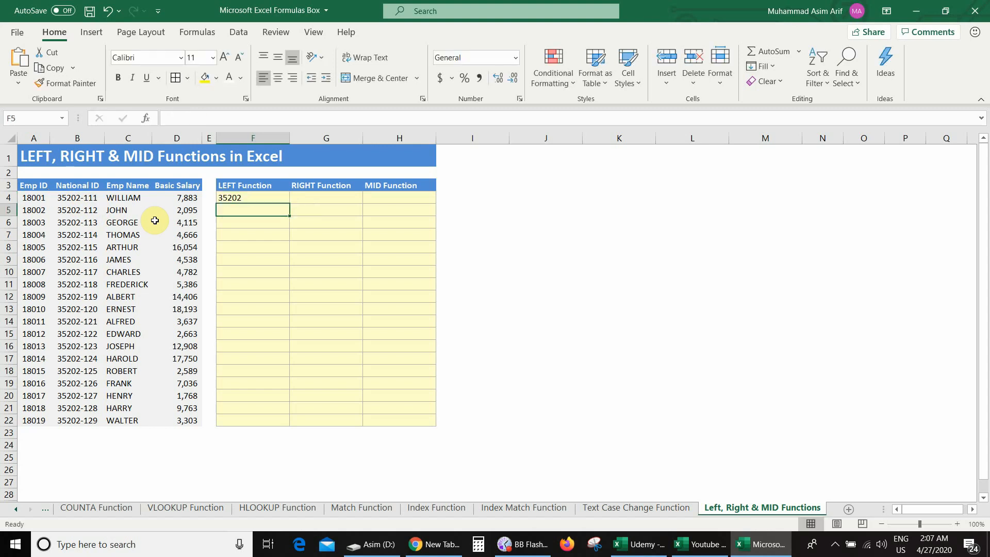
pyautogui.press('Up')
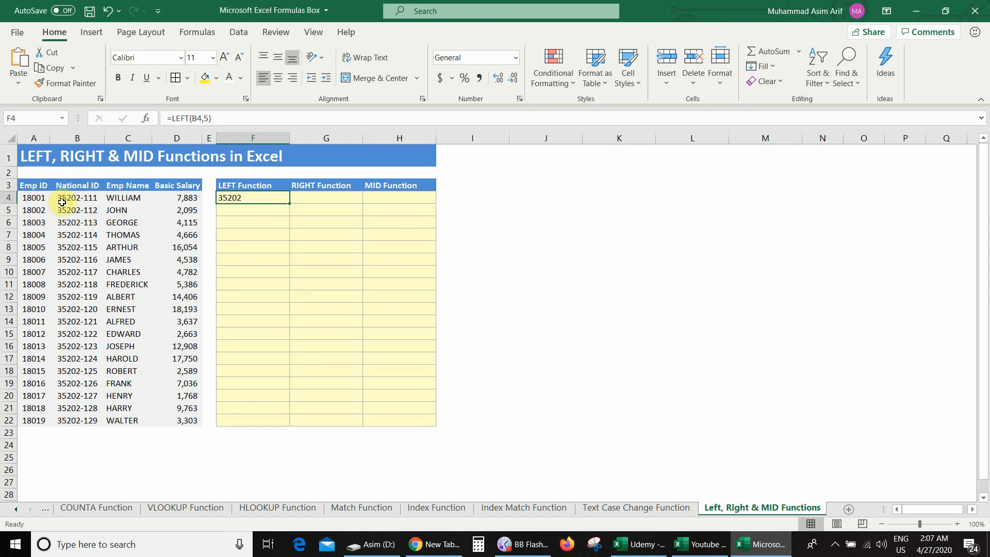
# Step: Set the number of characters in the F4 LEFT formula to 4
pyautogui.doubleClick(237, 197)
pyautogui.press('Left')
pyautogui.press('Left')
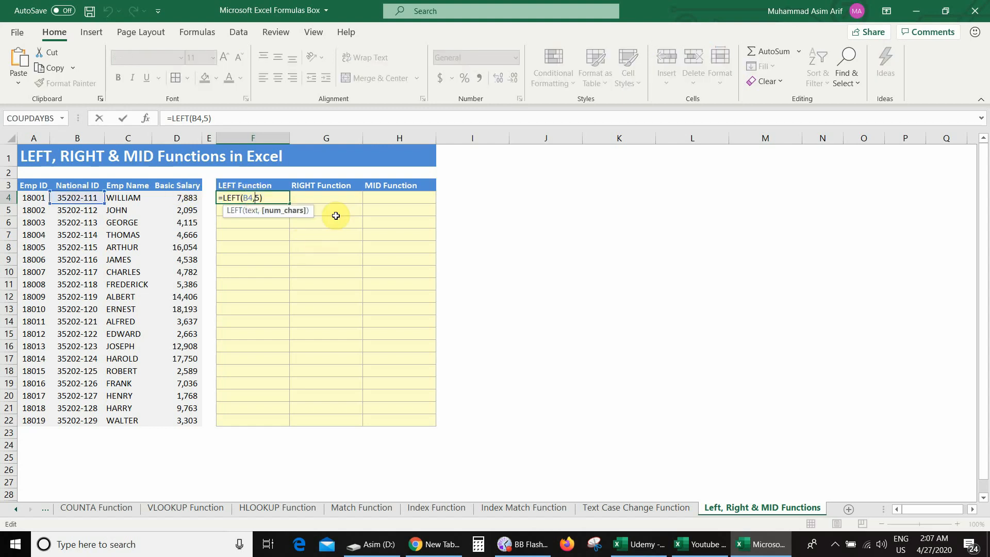
pyautogui.hotkey('shift', 'Right')
pyautogui.write('4')
pyautogui.press('Return')
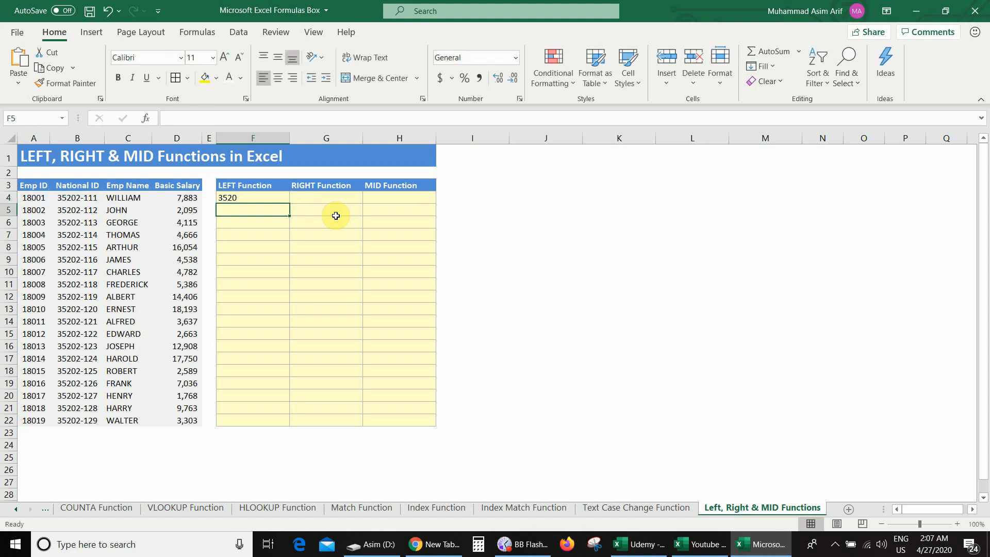
# Step: Set the number of characters in the F4 LEFT formula to 5 and fill it down to F22
pyautogui.click(251, 197)
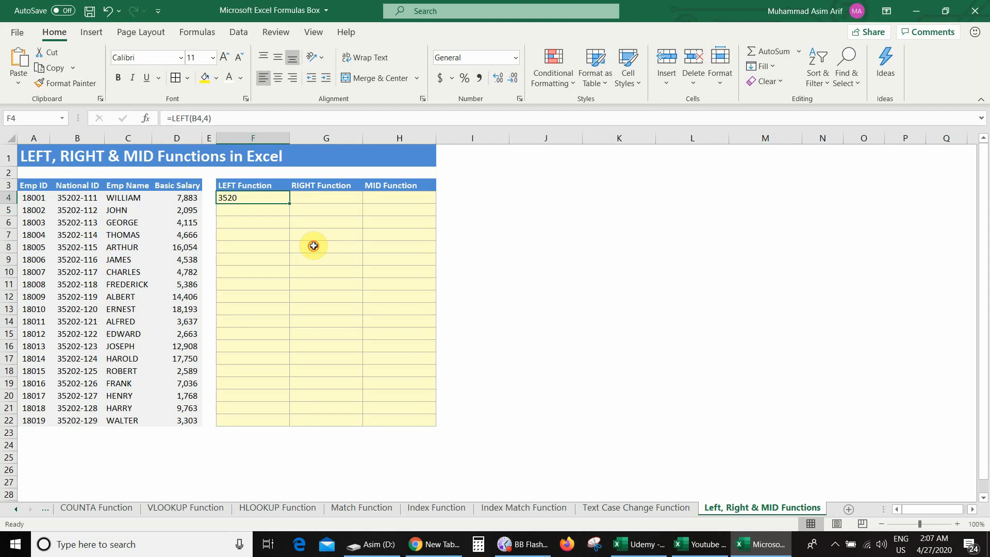
pyautogui.doubleClick(251, 197)
pyautogui.click(257, 197)
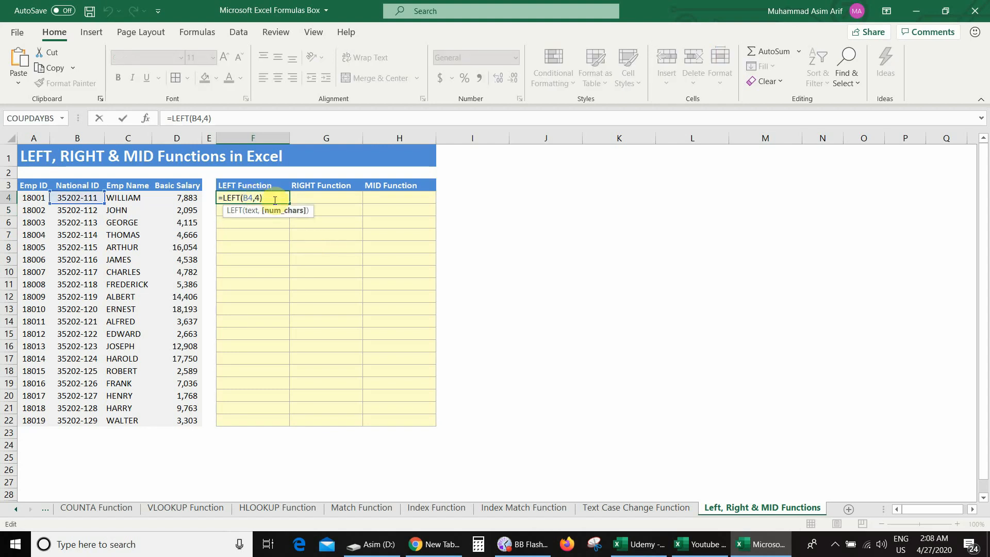
pyautogui.hotkey('shift', 'Right')
pyautogui.write('5')
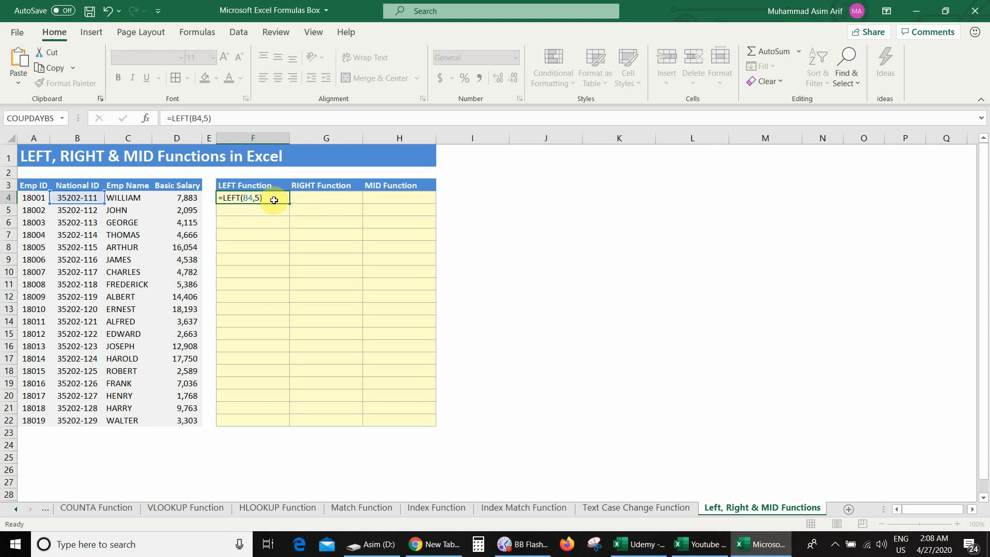
pyautogui.press('Return')
pyautogui.click(273, 200)
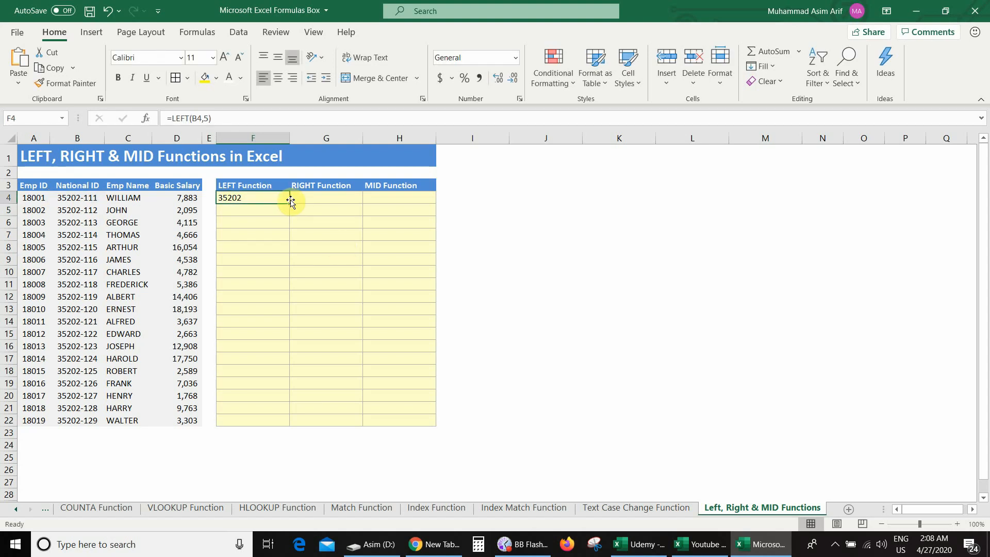
pyautogui.moveTo(290, 202); pyautogui.dragTo(274, 422)
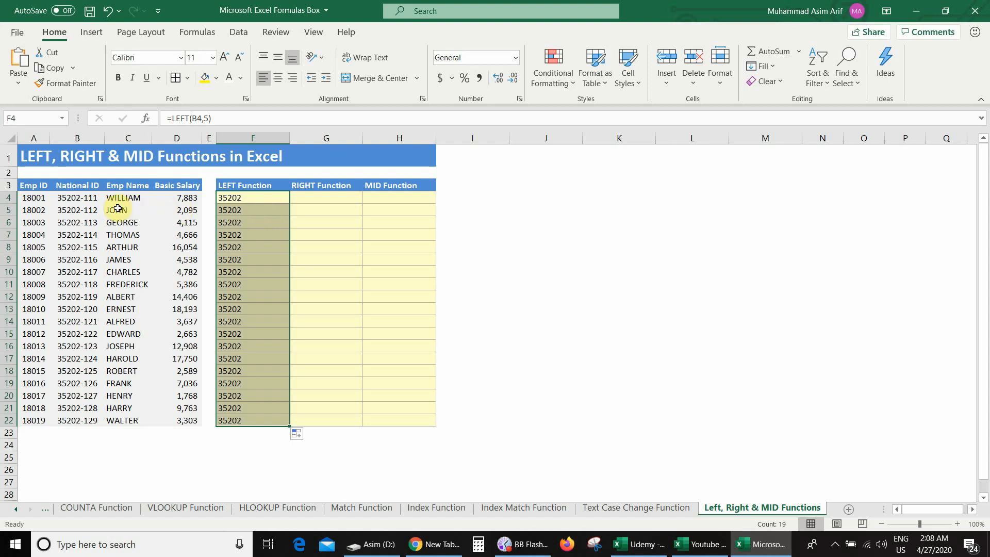
# Step: Enter =RIGHT(B4,3) in G4 to extract the last three characters of the National ID
pyautogui.click(96, 197)
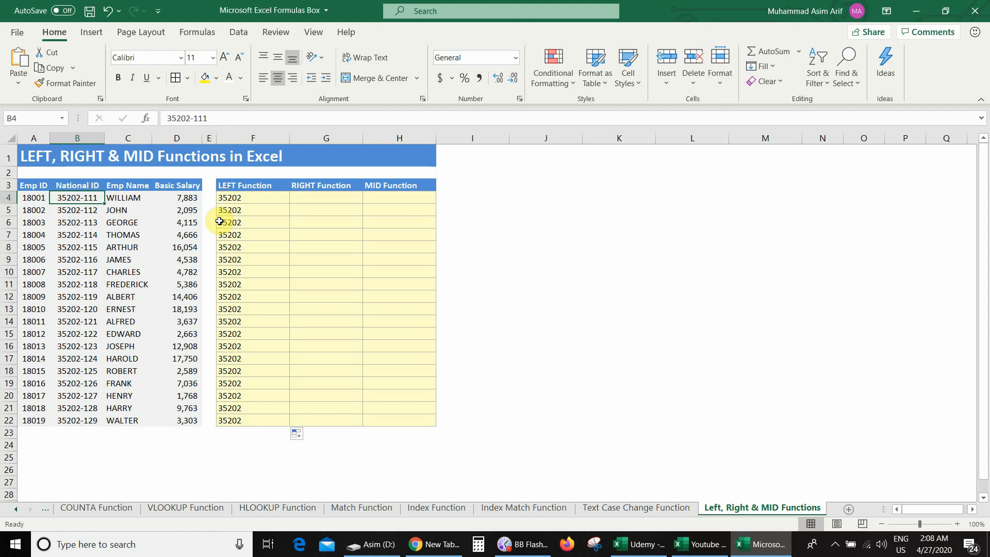
pyautogui.click(325, 196)
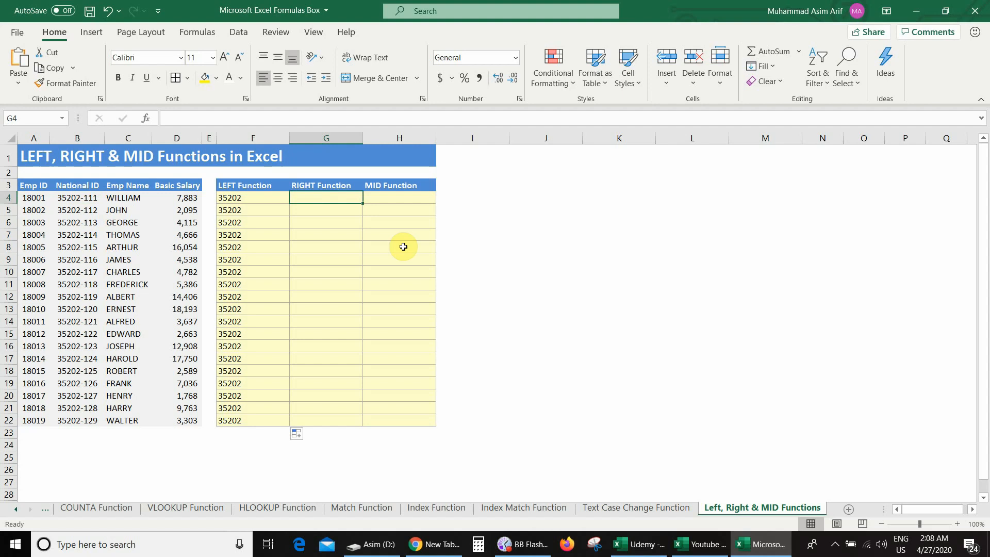
pyautogui.write('=rig')
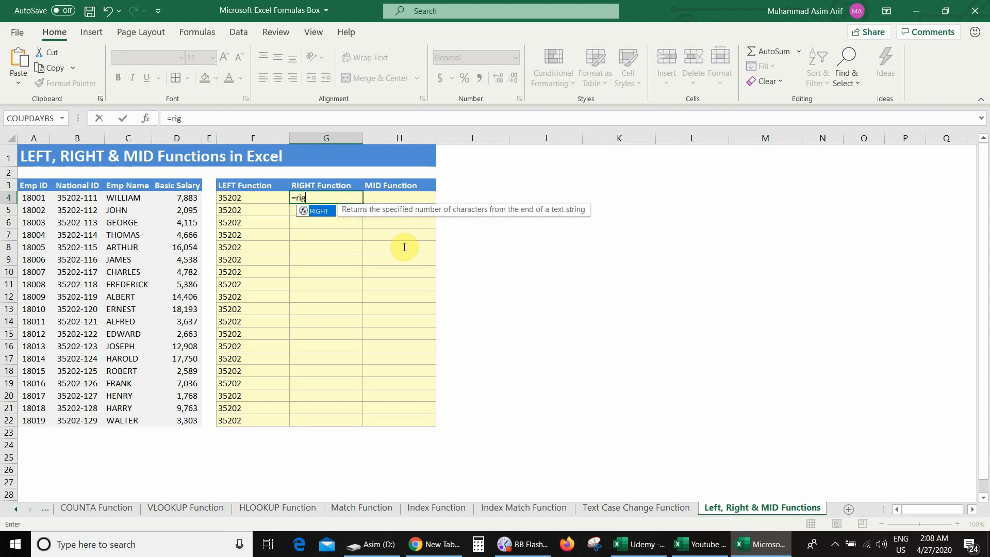
pyautogui.write('ht(')
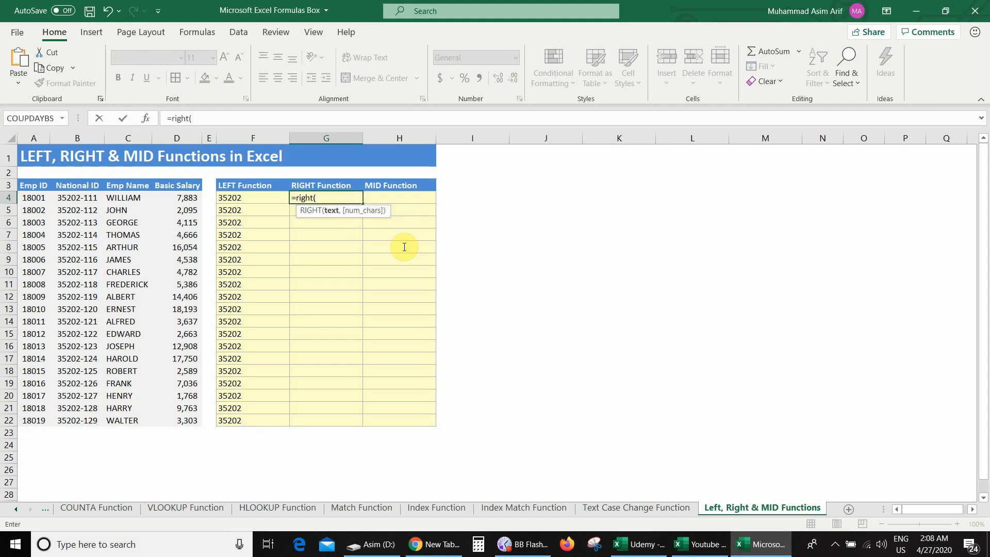
pyautogui.click(88, 197)
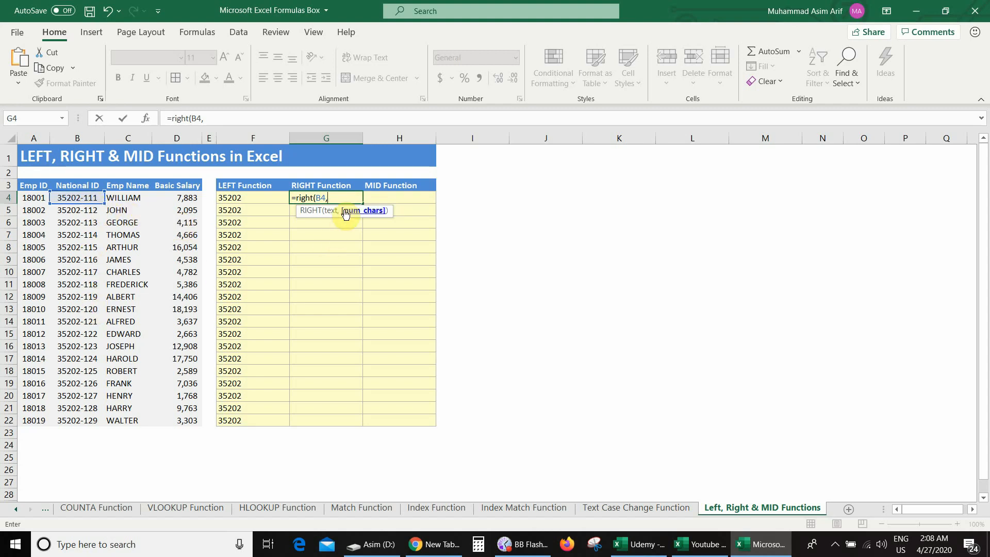
pyautogui.write(')')
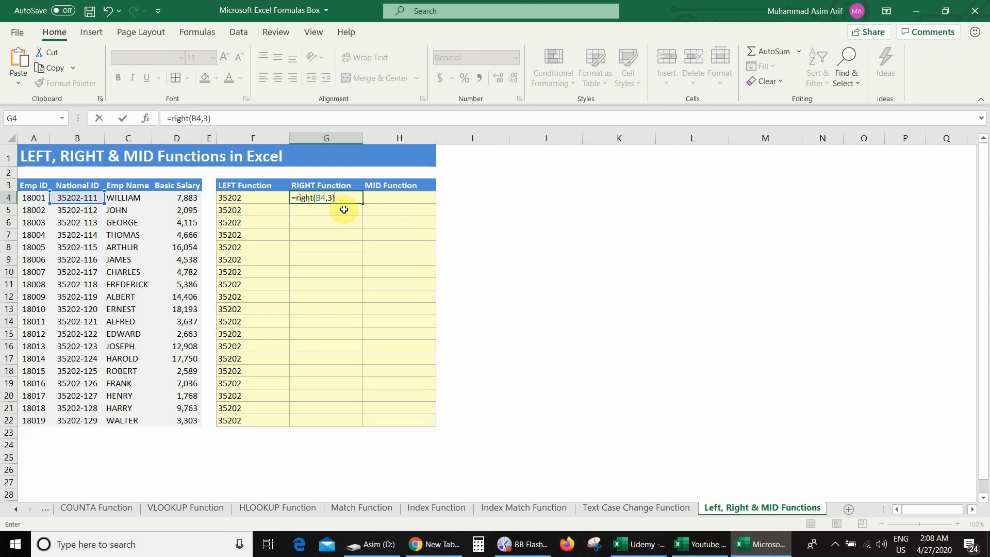
pyautogui.press('Return')
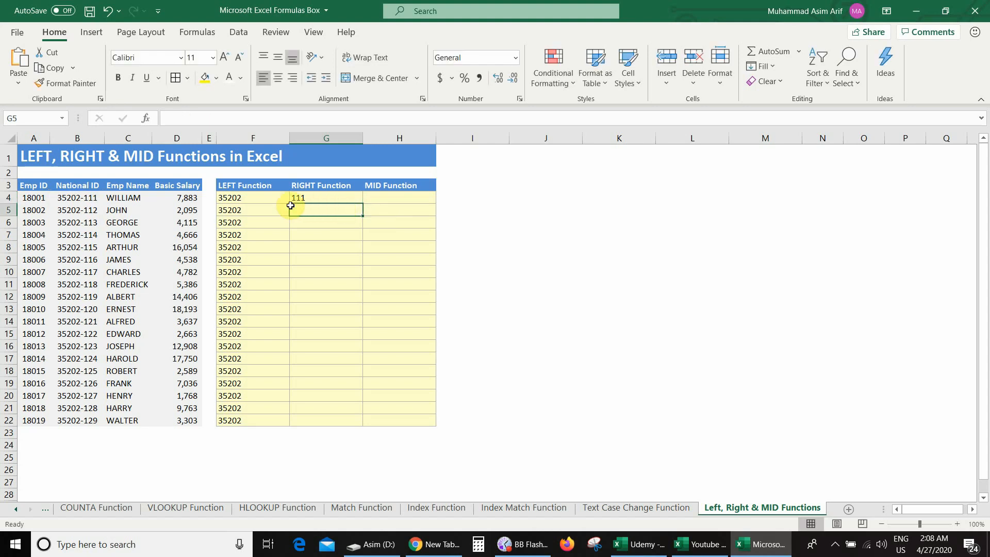
pyautogui.click(318, 199)
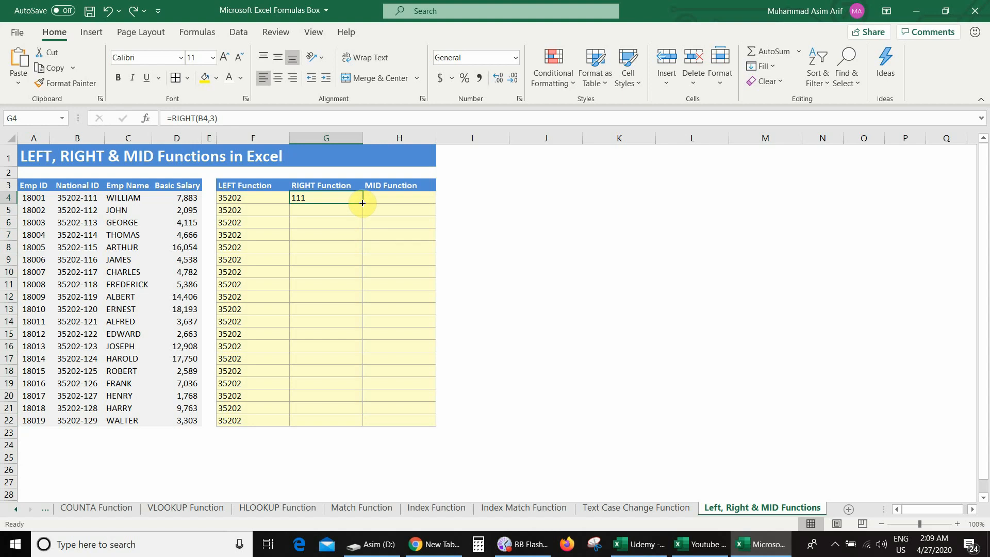
# Step: Fill the RIGHT formula in G4 down through G22
pyautogui.moveTo(362, 203); pyautogui.dragTo(371, 433)
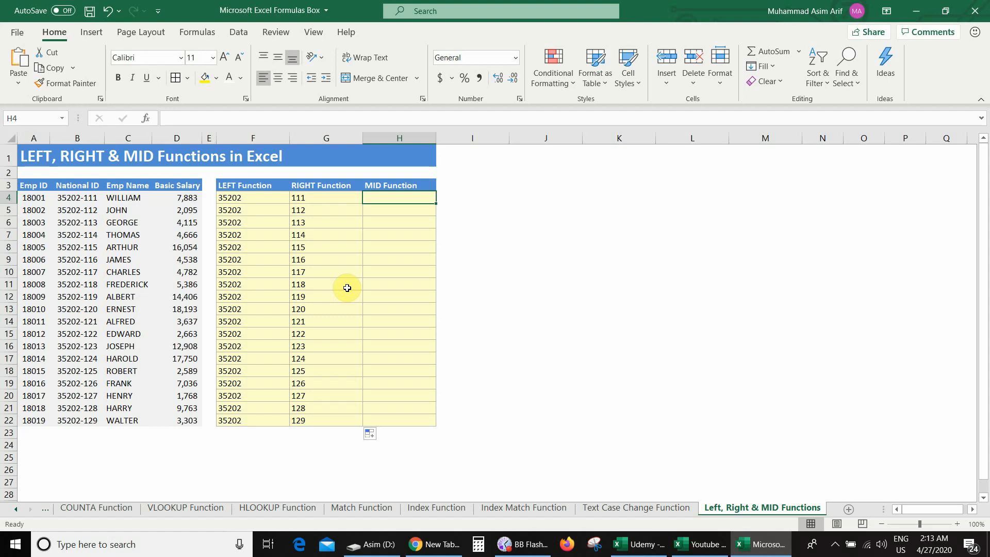
# Step: Enter =MID(B4,5,4) in H4 to extract four National ID characters starting at the fifth, and fill it down to H22
pyautogui.click(72, 198)
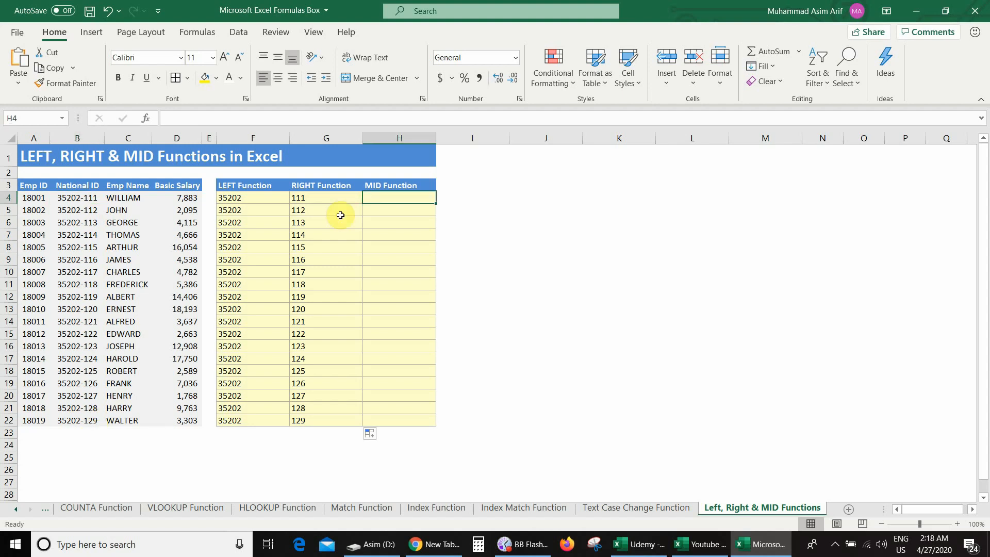
pyautogui.write('=')
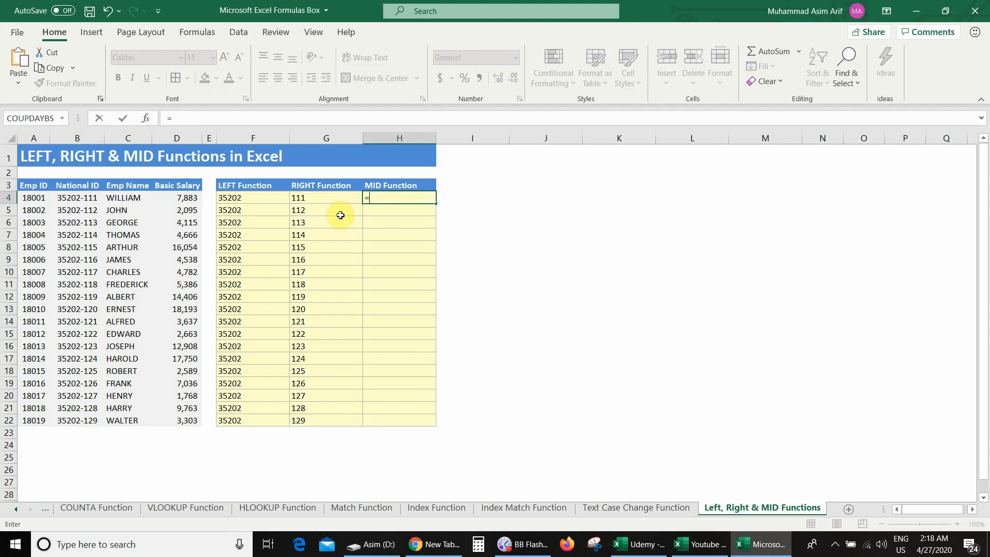
pyautogui.write('mid(')
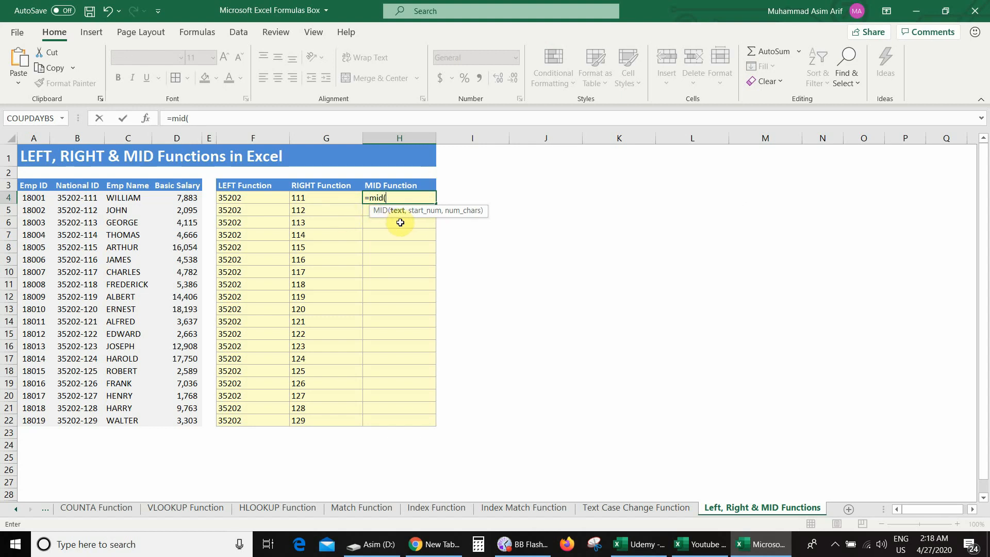
pyautogui.click(72, 198)
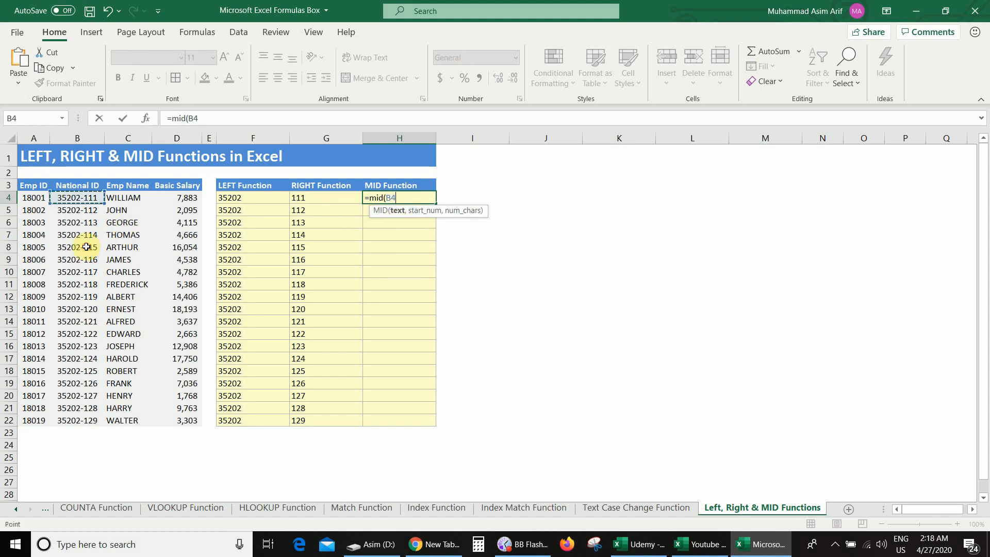
pyautogui.write(',')
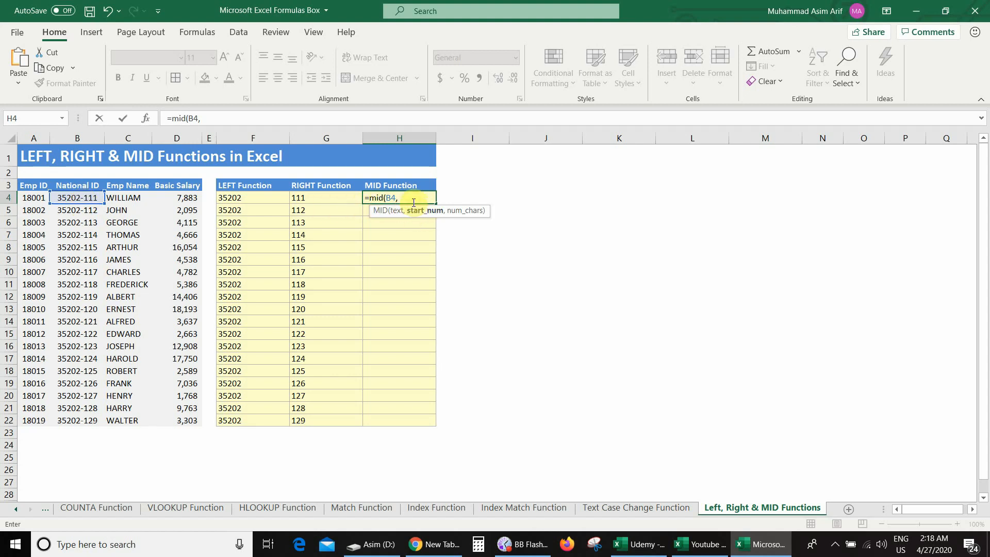
pyautogui.write('5,4')
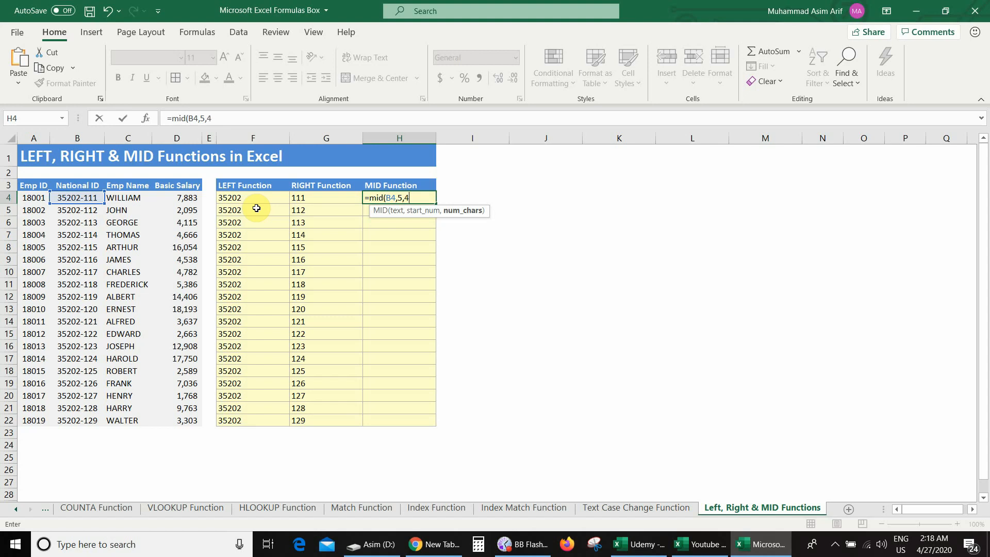
pyautogui.write(')')
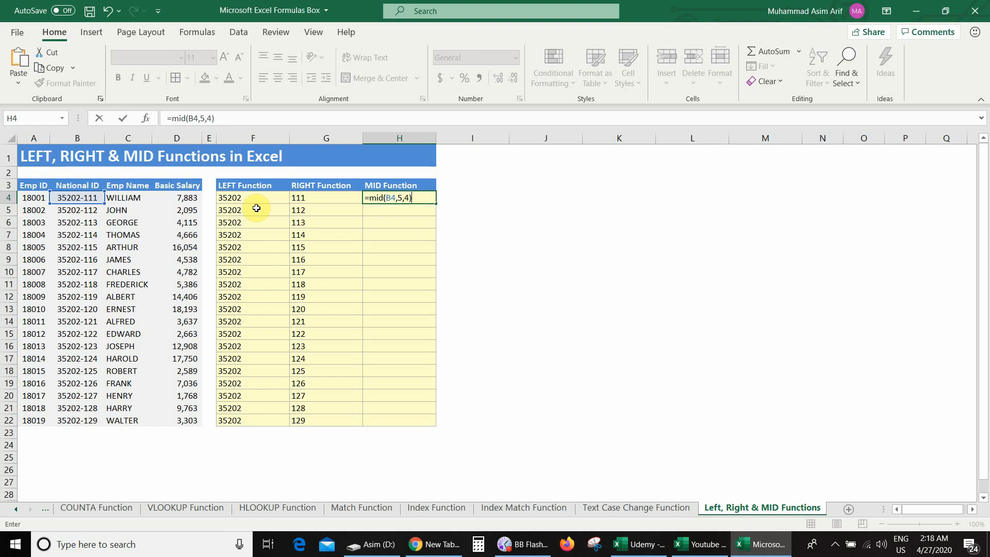
pyautogui.press('Return')
pyautogui.press('Up')
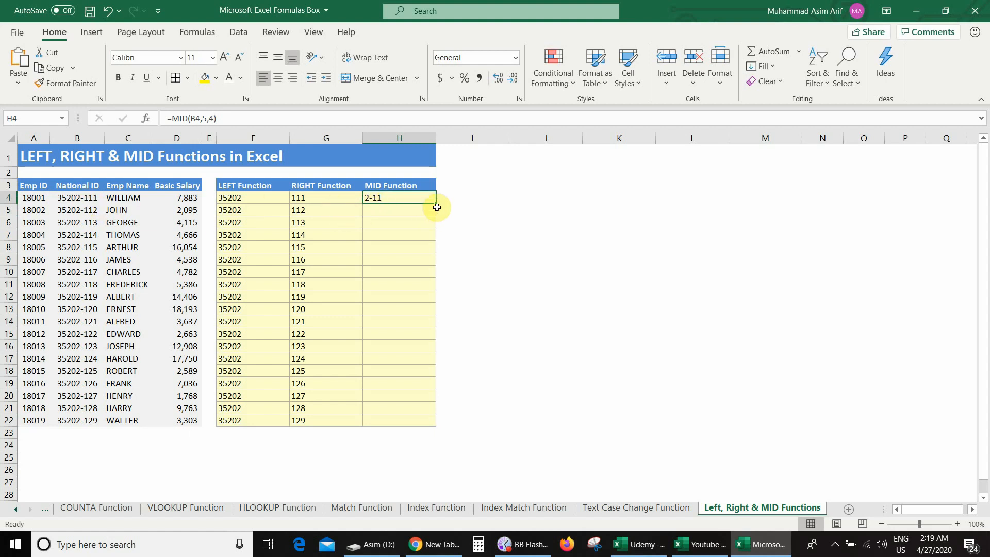
pyautogui.moveTo(438, 203); pyautogui.dragTo(446, 432)
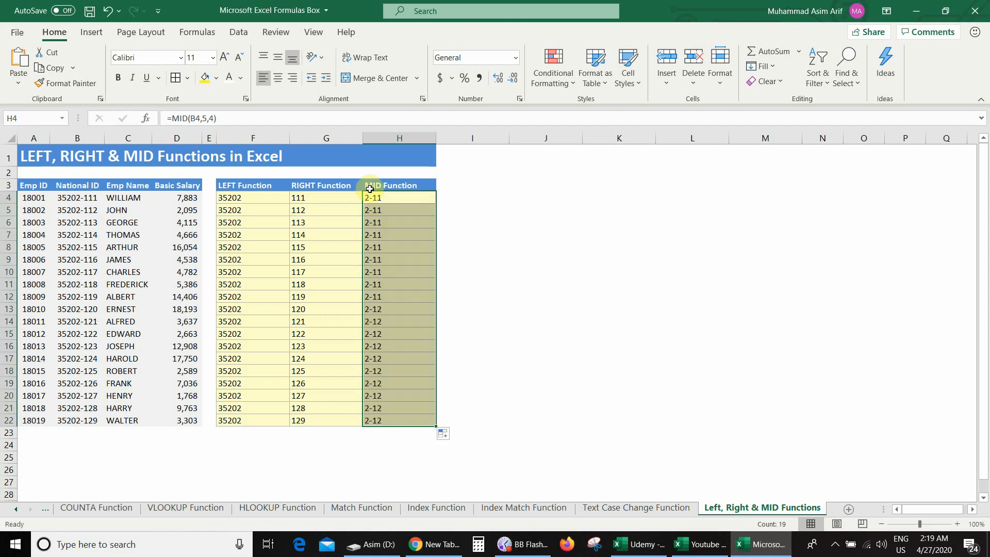